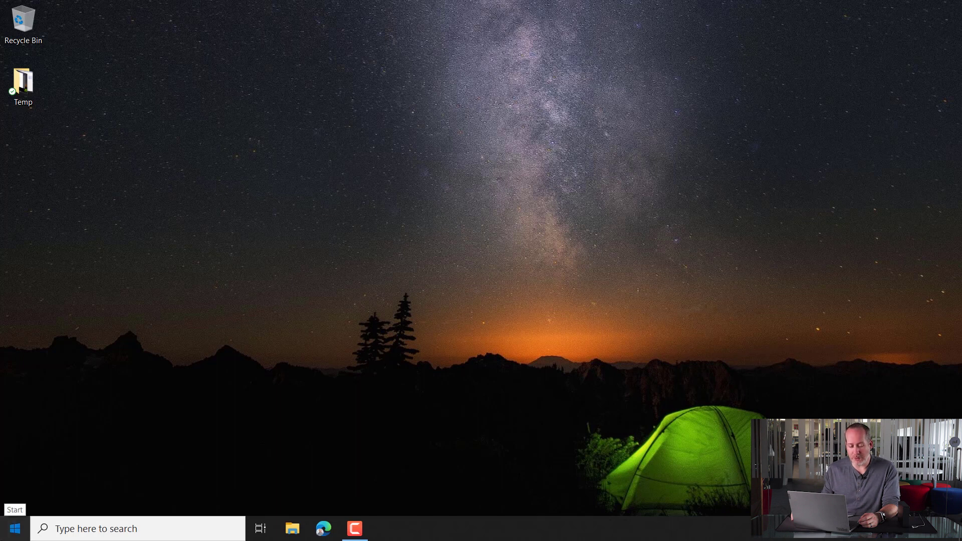
Open Settings' Update & Security Backup page and start adding a File History drive.
click(15, 529)
mouse_move(19, 471)
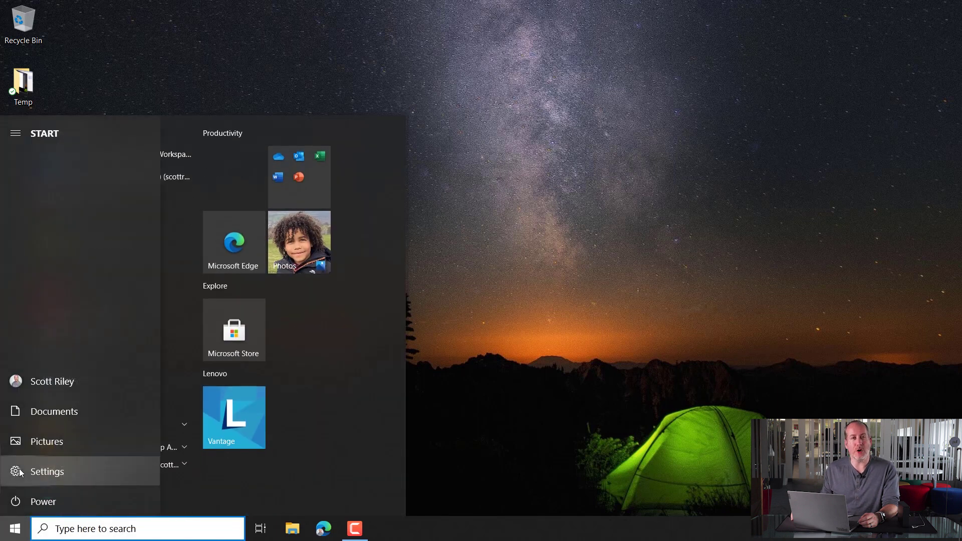
click(20, 472)
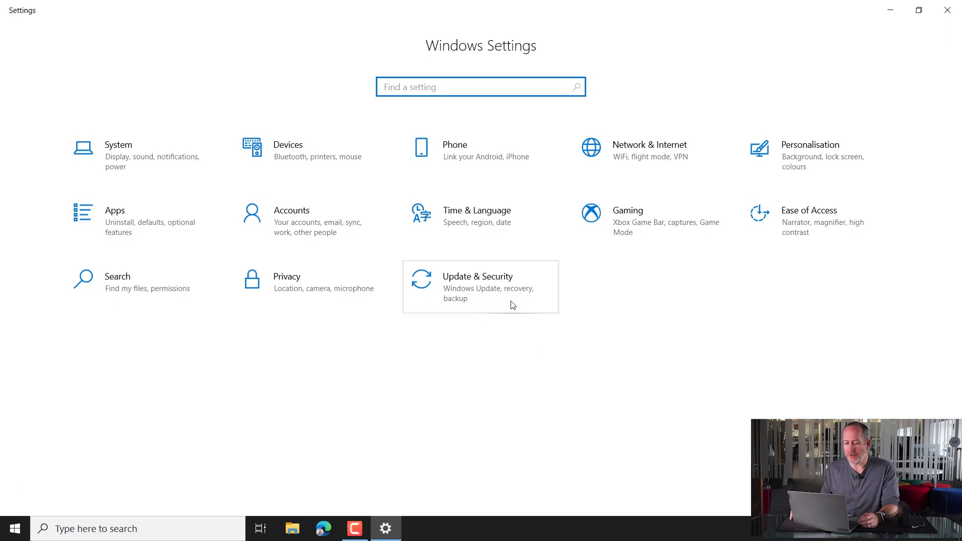
click(513, 305)
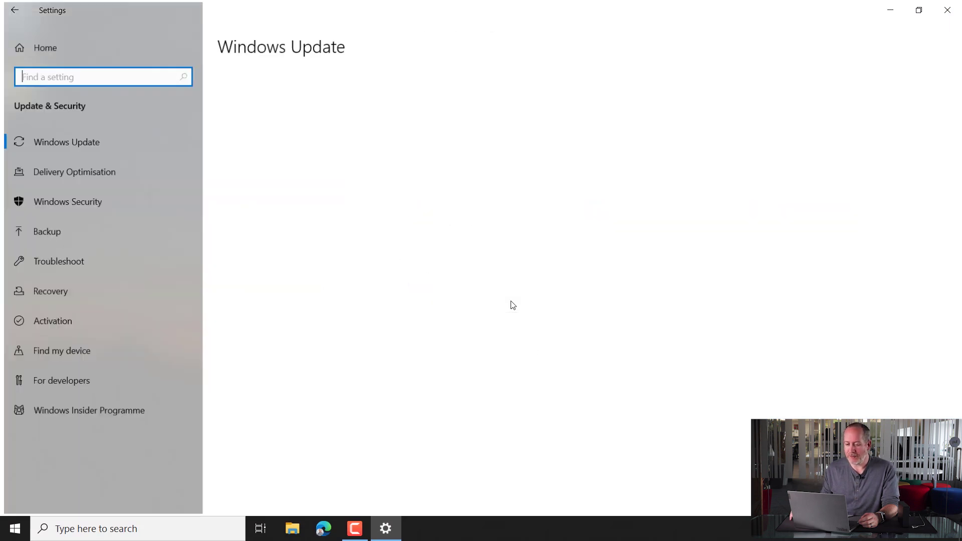
click(95, 233)
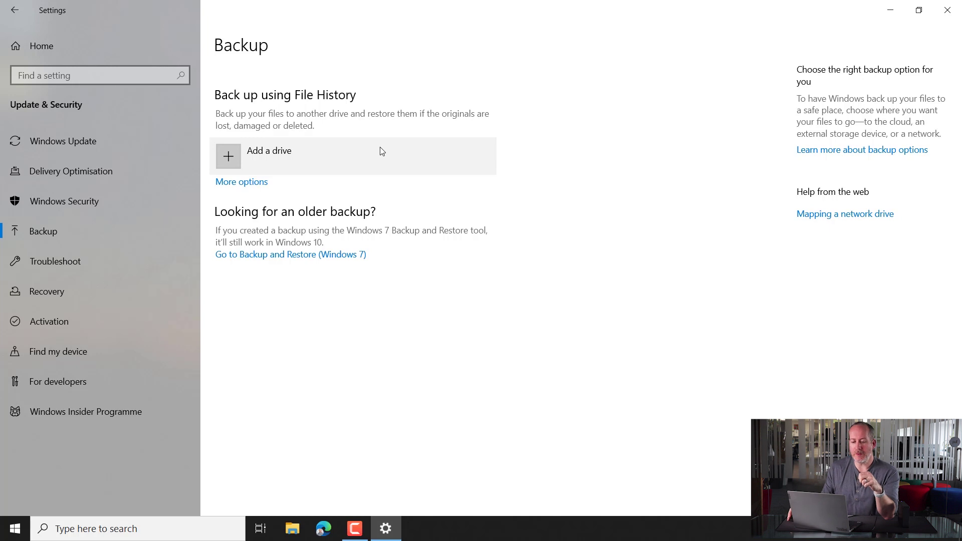
click(306, 162)
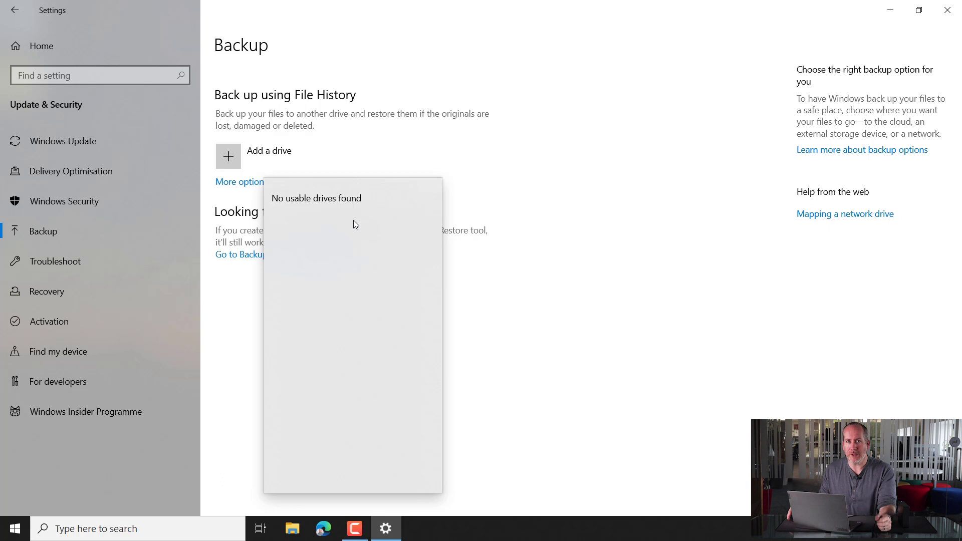
Search Windows for 'disk' to find the disk partitioning tool.
click(143, 532)
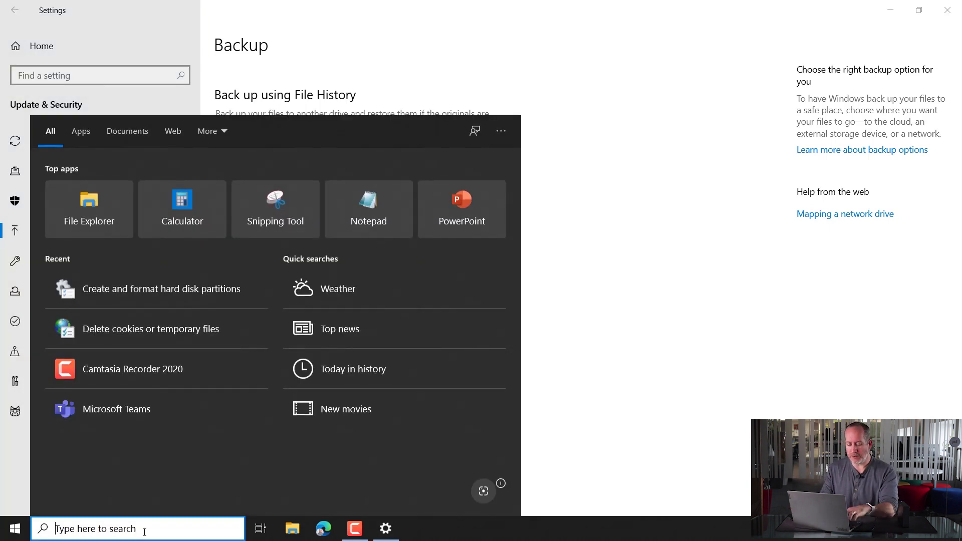
text(disk)
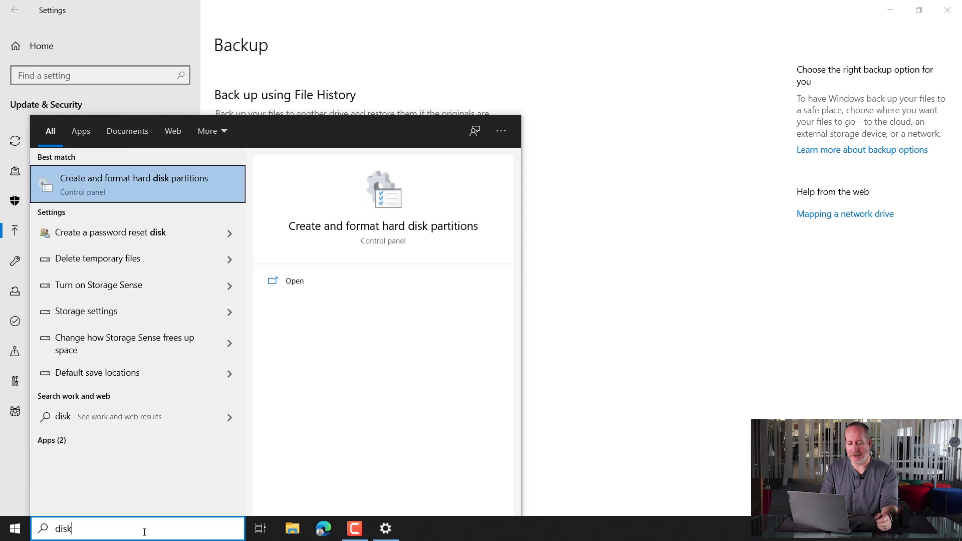
In Disk Management, create a maximum-size NTFS simple volume D: named New Volume on Disk 1.
click(149, 186)
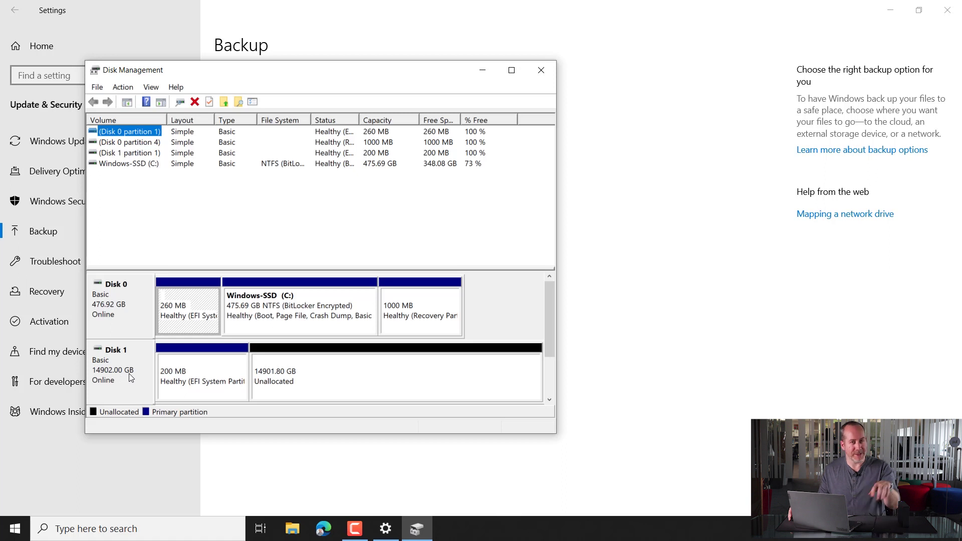
click(329, 390)
right_click(329, 390)
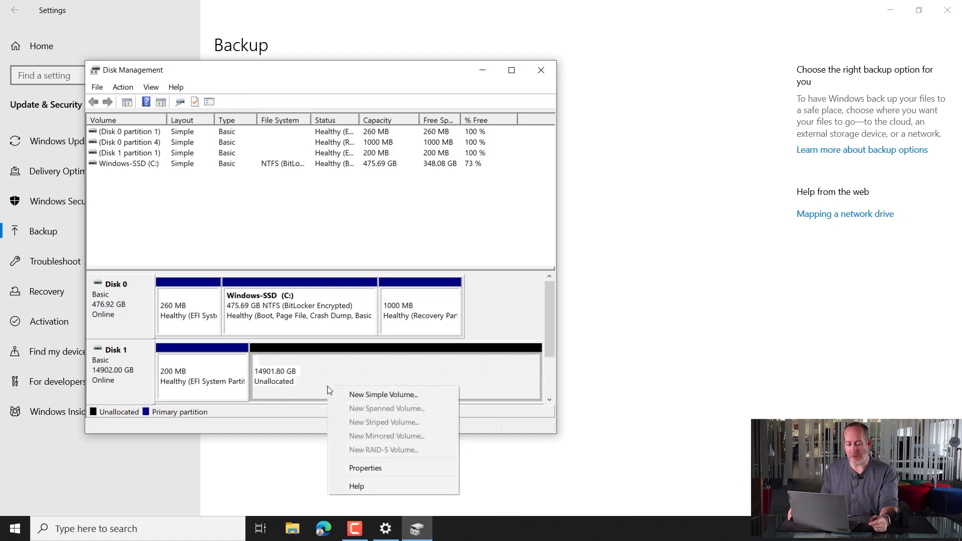
click(390, 395)
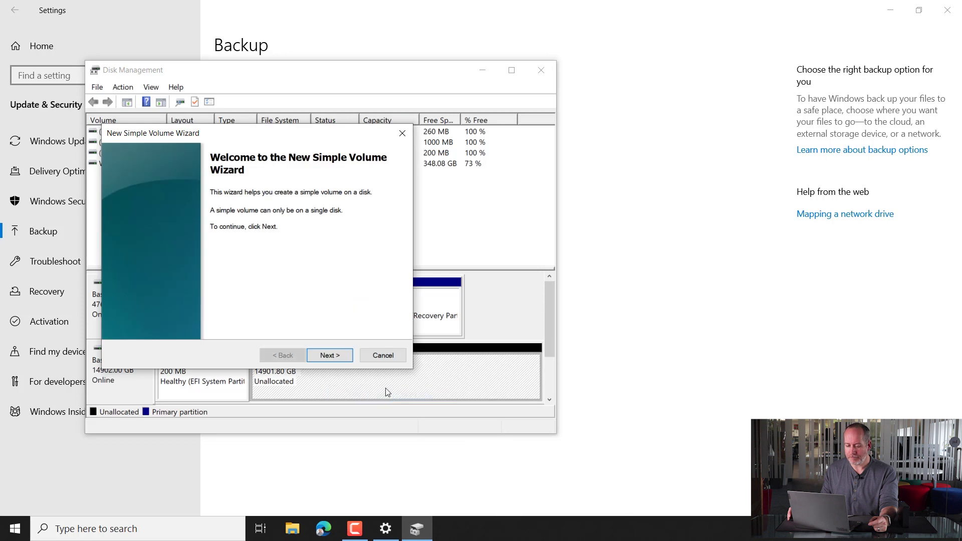
click(329, 356)
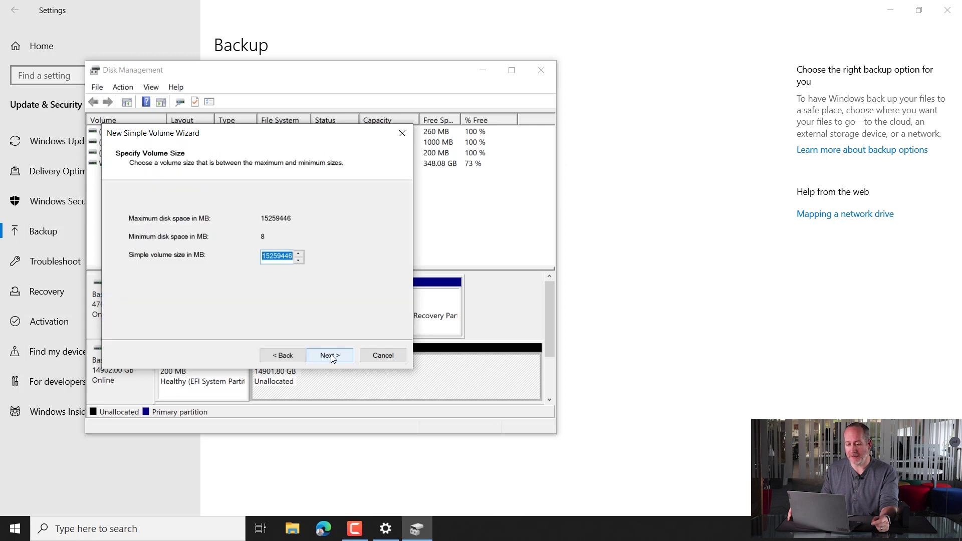
click(330, 356)
click(329, 355)
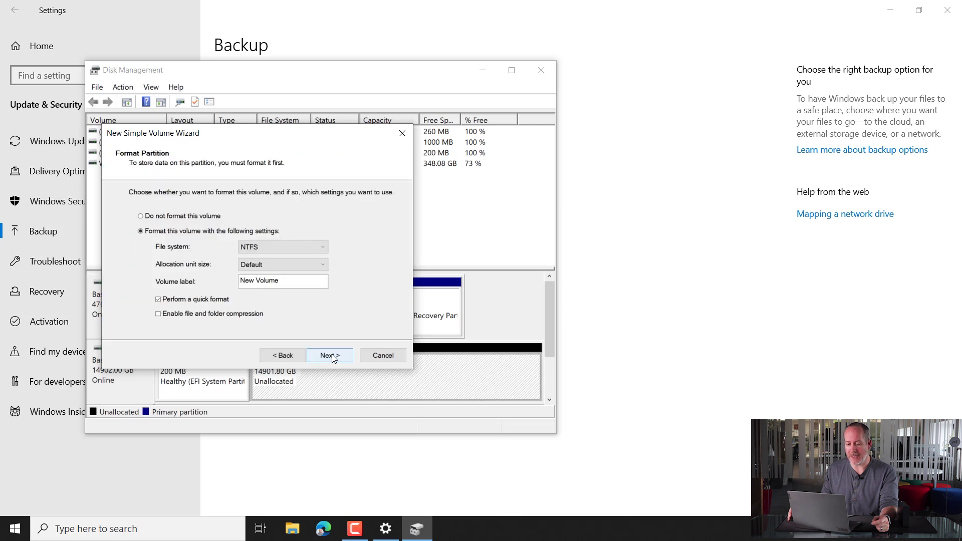
click(331, 356)
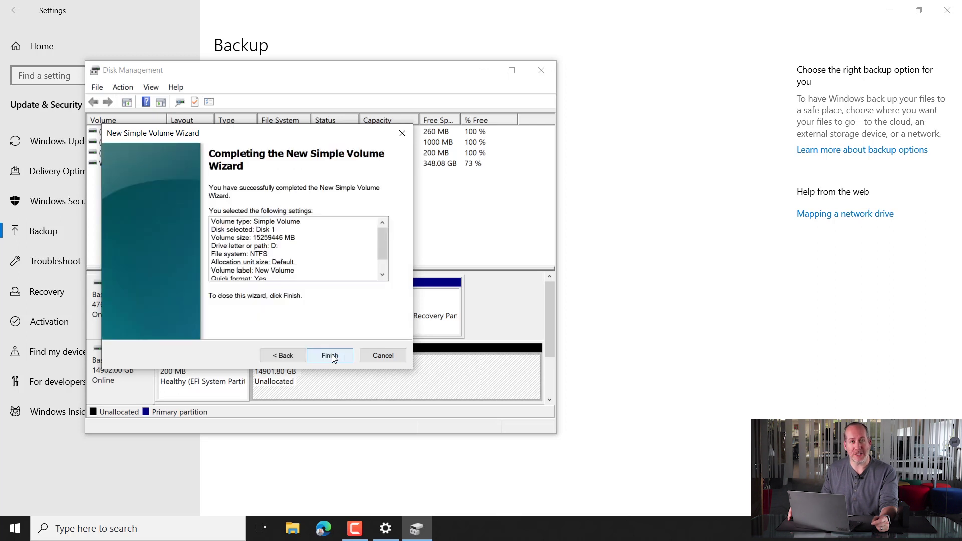
click(332, 355)
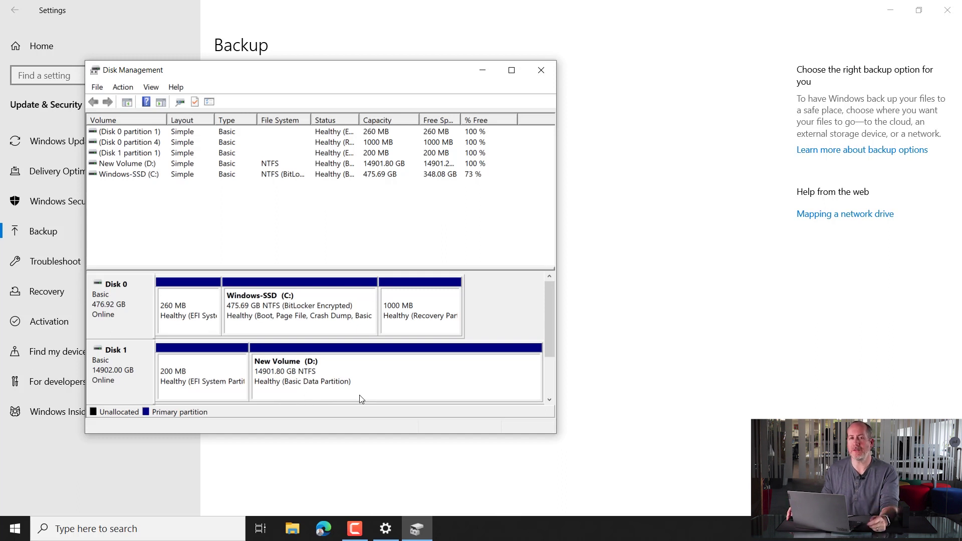
Close Disk Management once Disk 1 shows the healthy New Volume (D:).
click(541, 70)
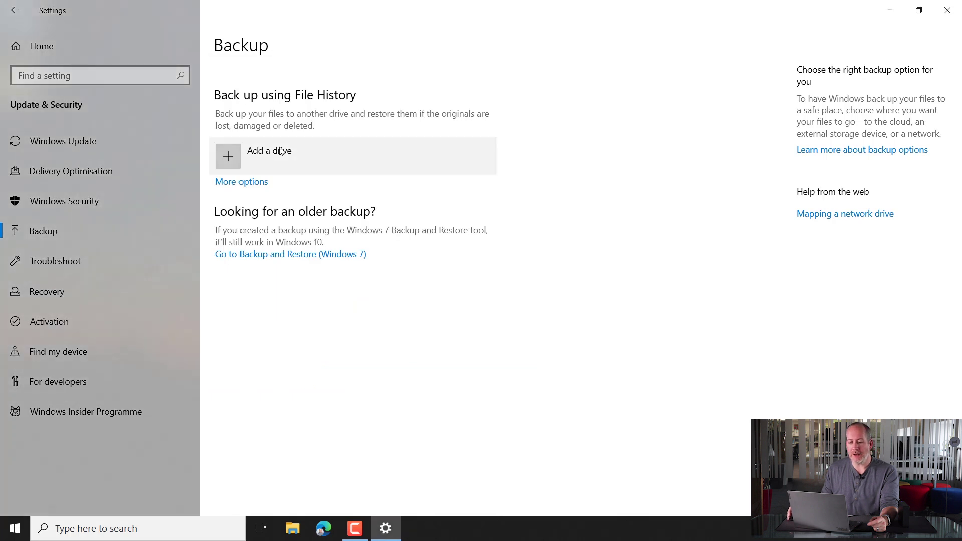
Choose New Volume (D:) as the File History backup drive and view its options.
click(293, 154)
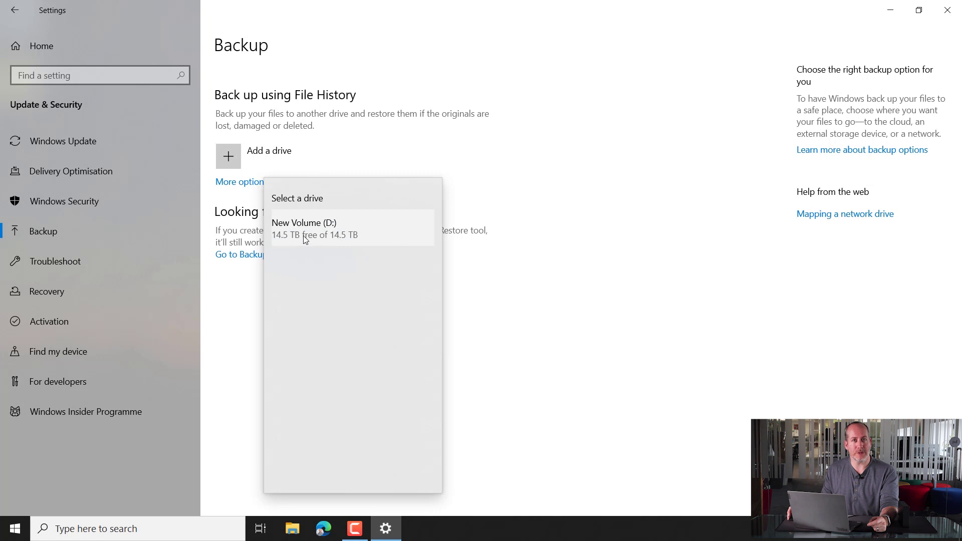
click(358, 239)
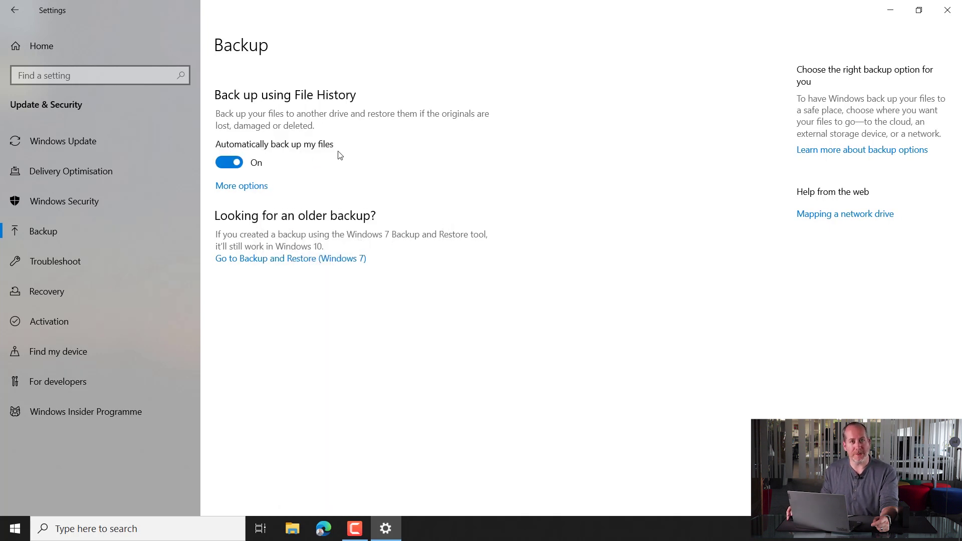
click(260, 188)
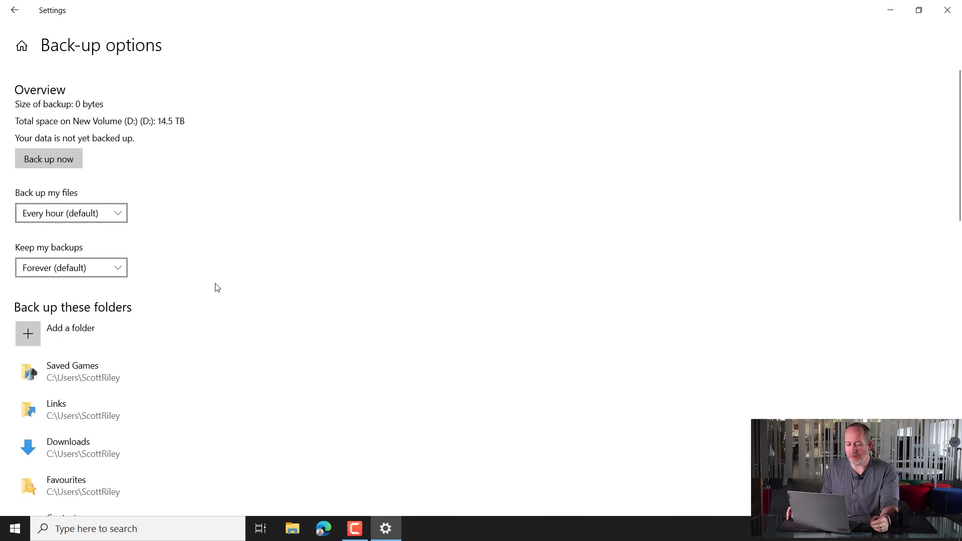
Scroll through the Back-up options to review the folders being backed up.
scroll(217, 285, down, 3)
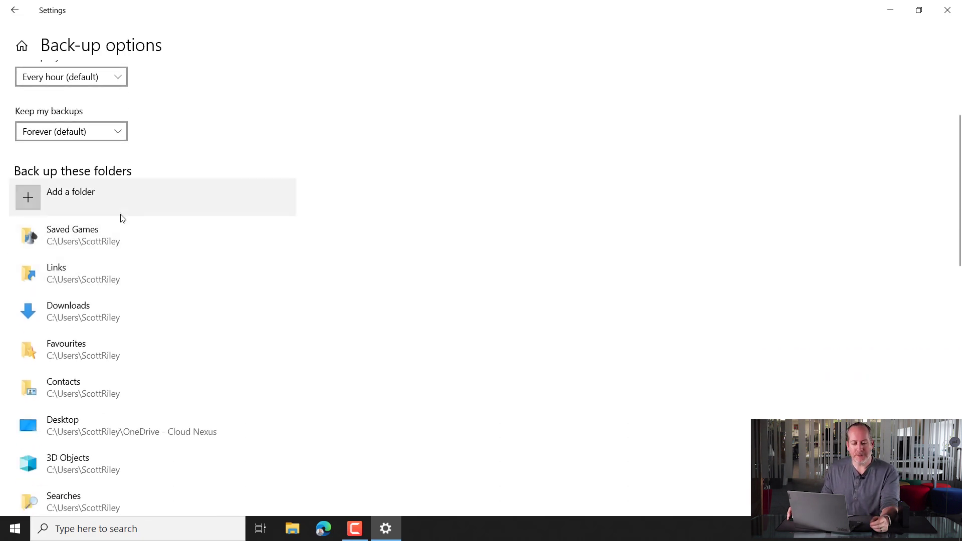
scroll(121, 217, down, 2)
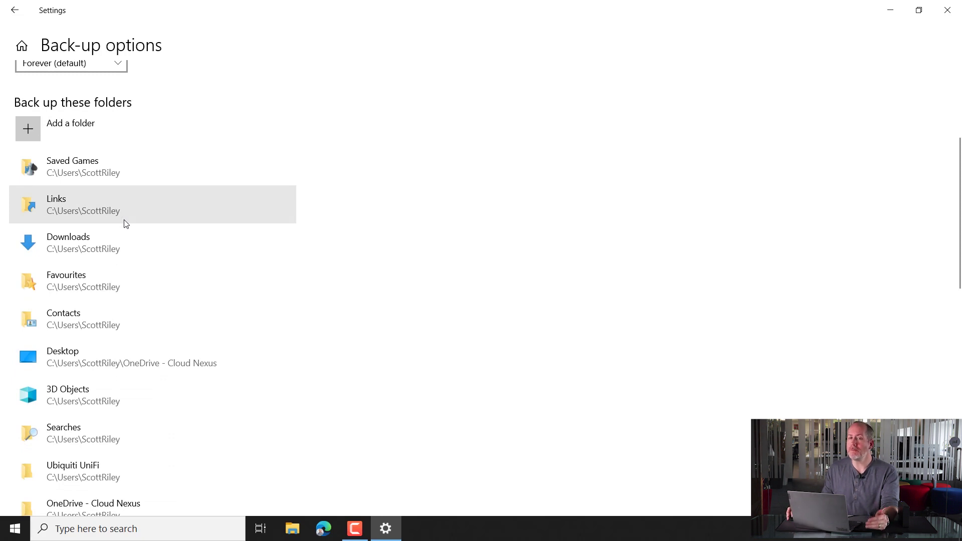
scroll(125, 224, down, 3)
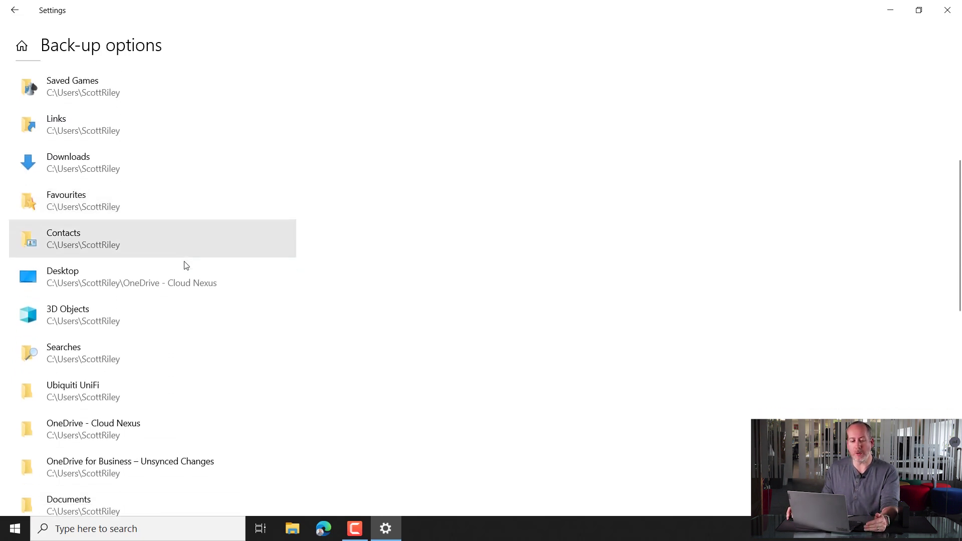
scroll(190, 266, down, 2)
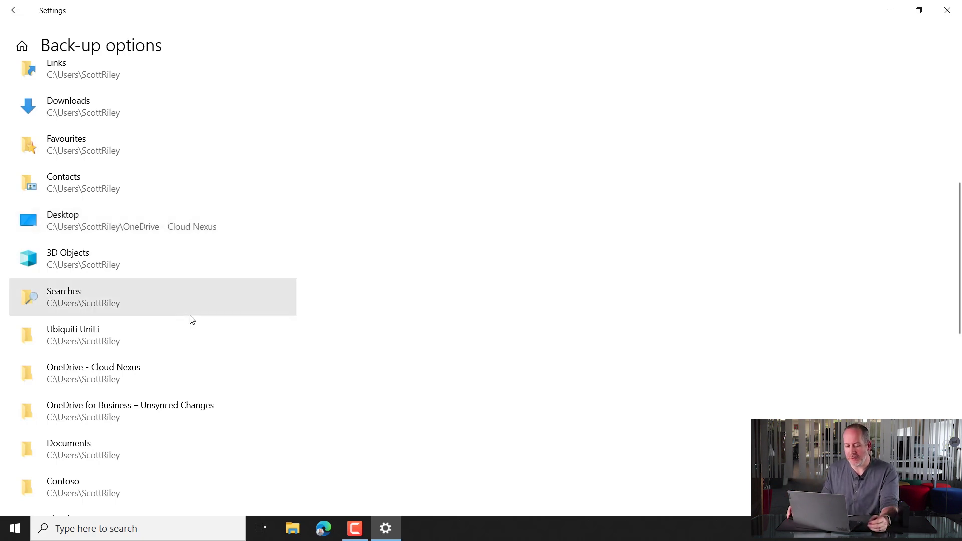
scroll(191, 318, down, 3)
scroll(191, 330, down, 3)
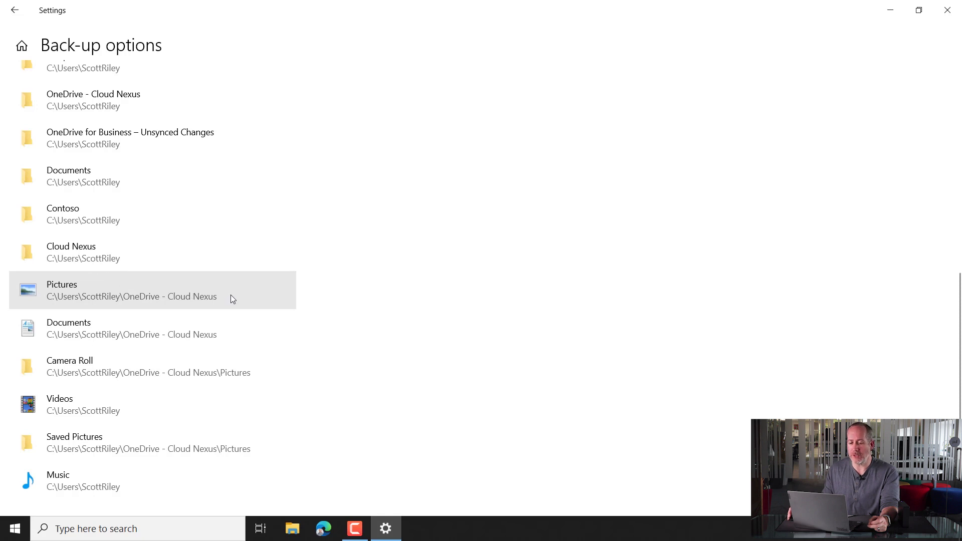
scroll(231, 297, up, 3)
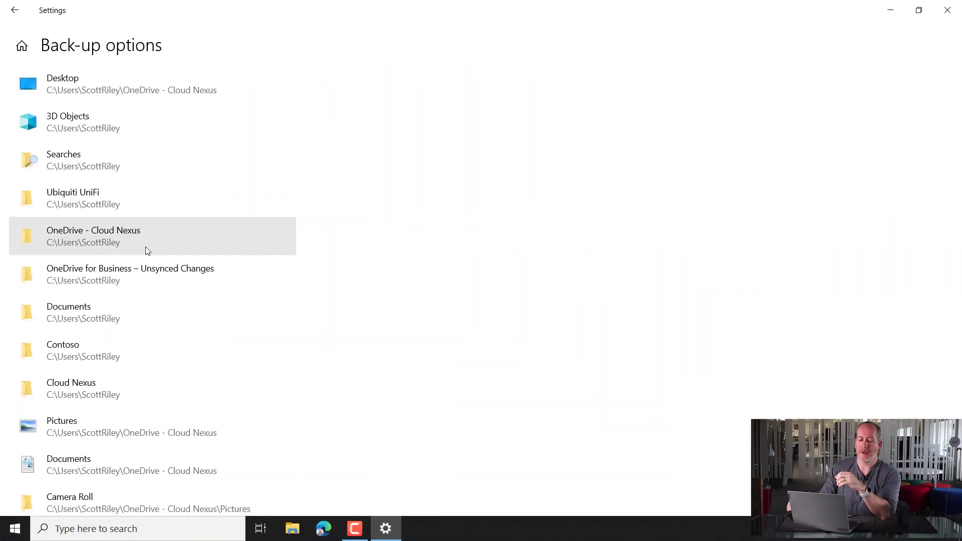
scroll(146, 248, up, 3)
scroll(145, 249, up, 9)
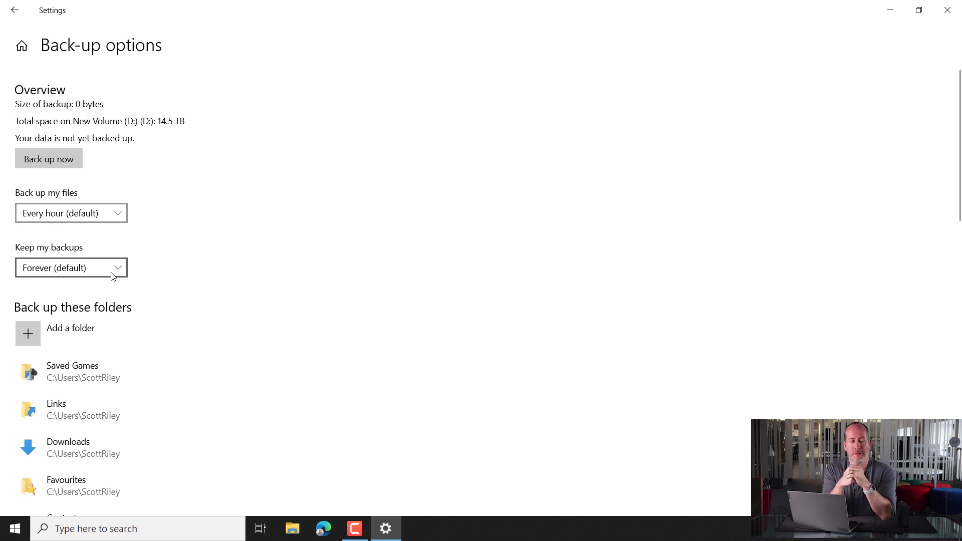
click(122, 213)
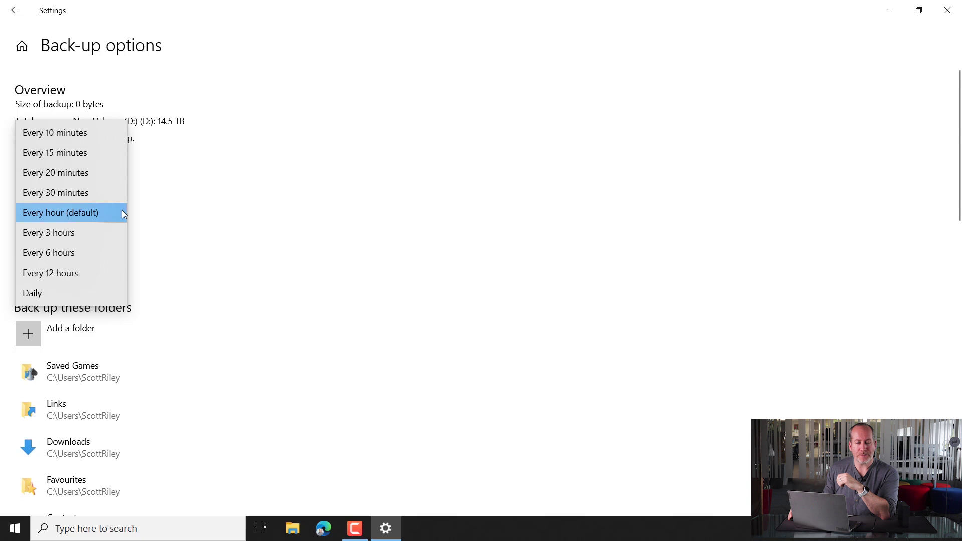
click(141, 214)
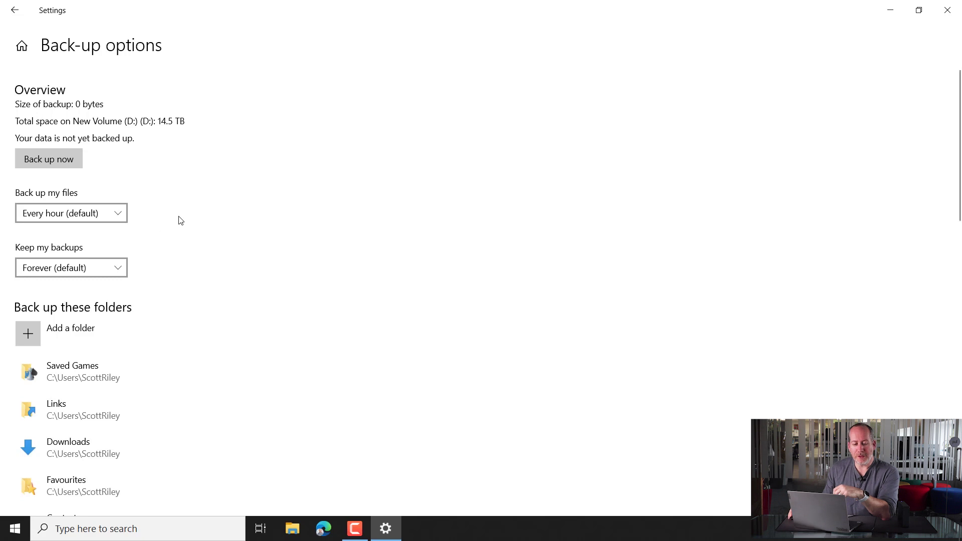
click(119, 266)
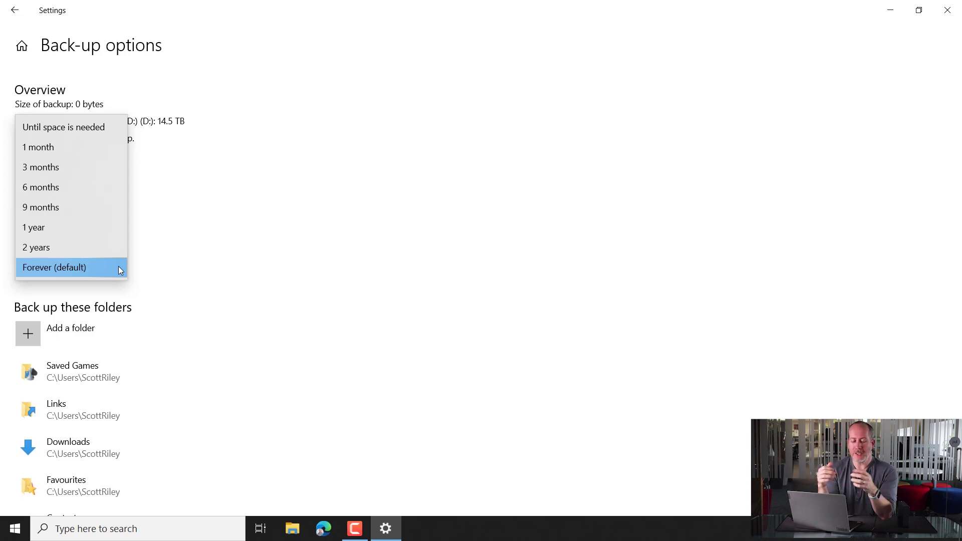
Change Keep my backups from Forever to 1 year.
click(112, 228)
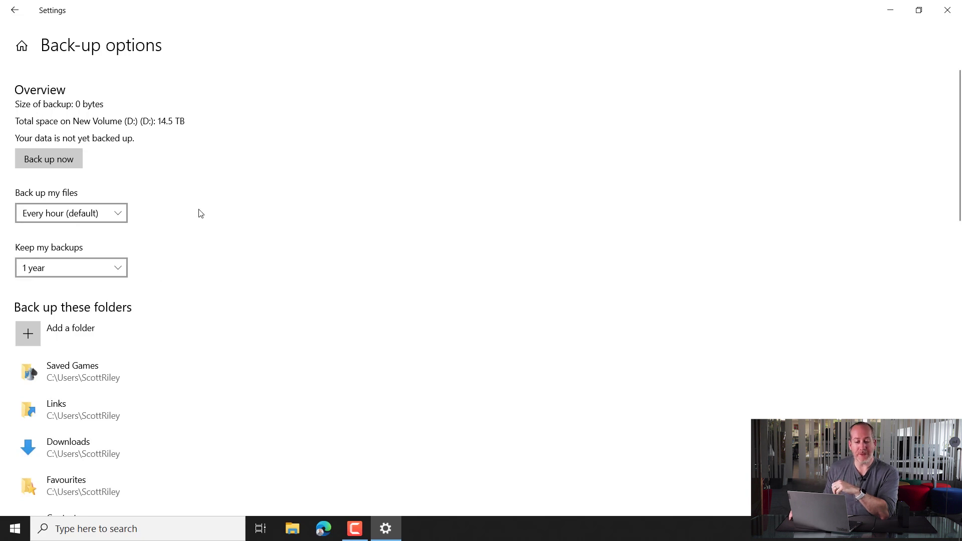
Start the first File History backup to New Volume (D:) right away.
click(75, 163)
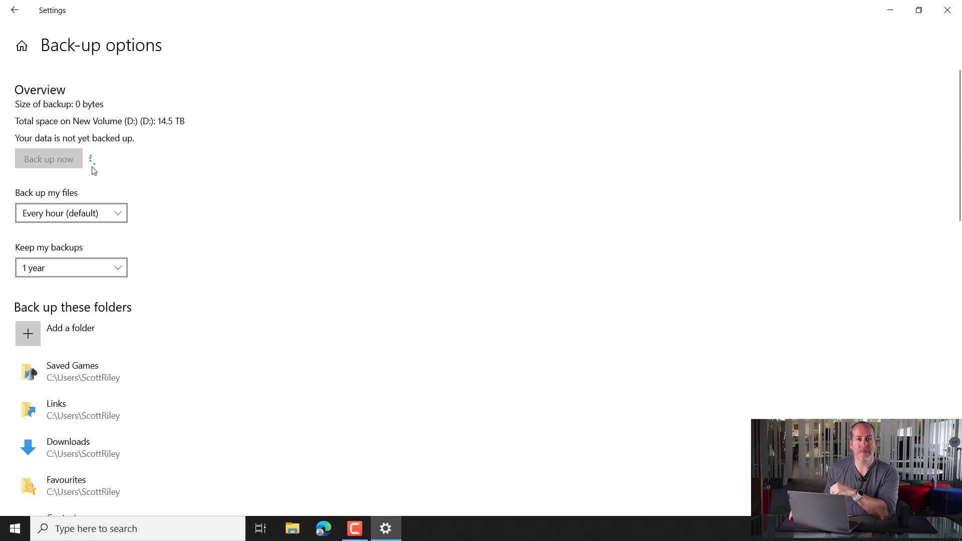